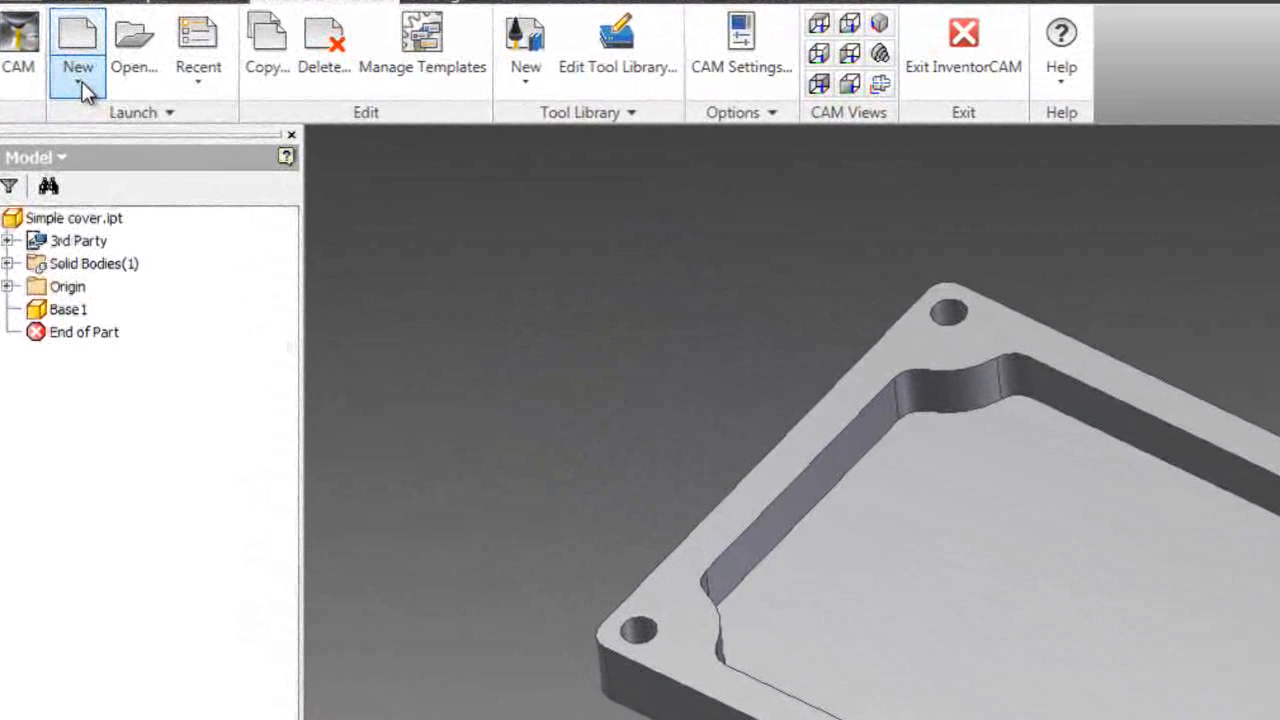
Step: Create a new milling CAM-Part named Simple cover, stored in the model file directory
left_click(80, 84)
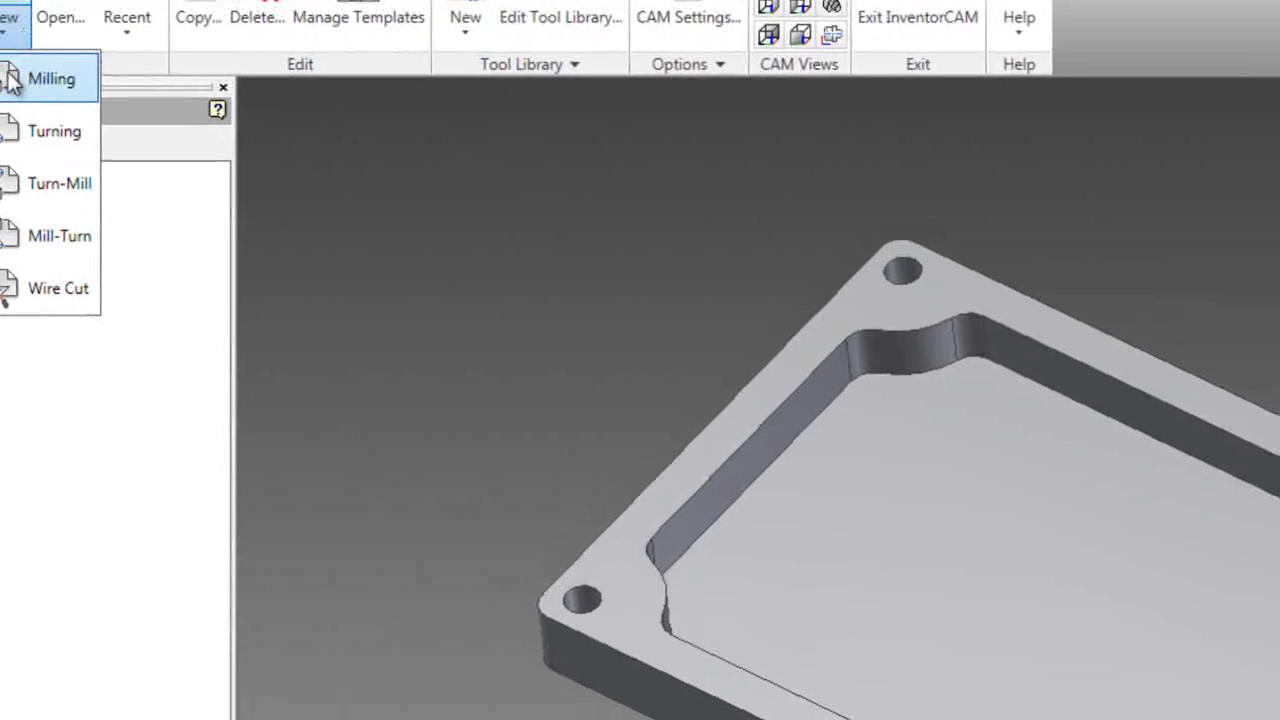
left_click(122, 127)
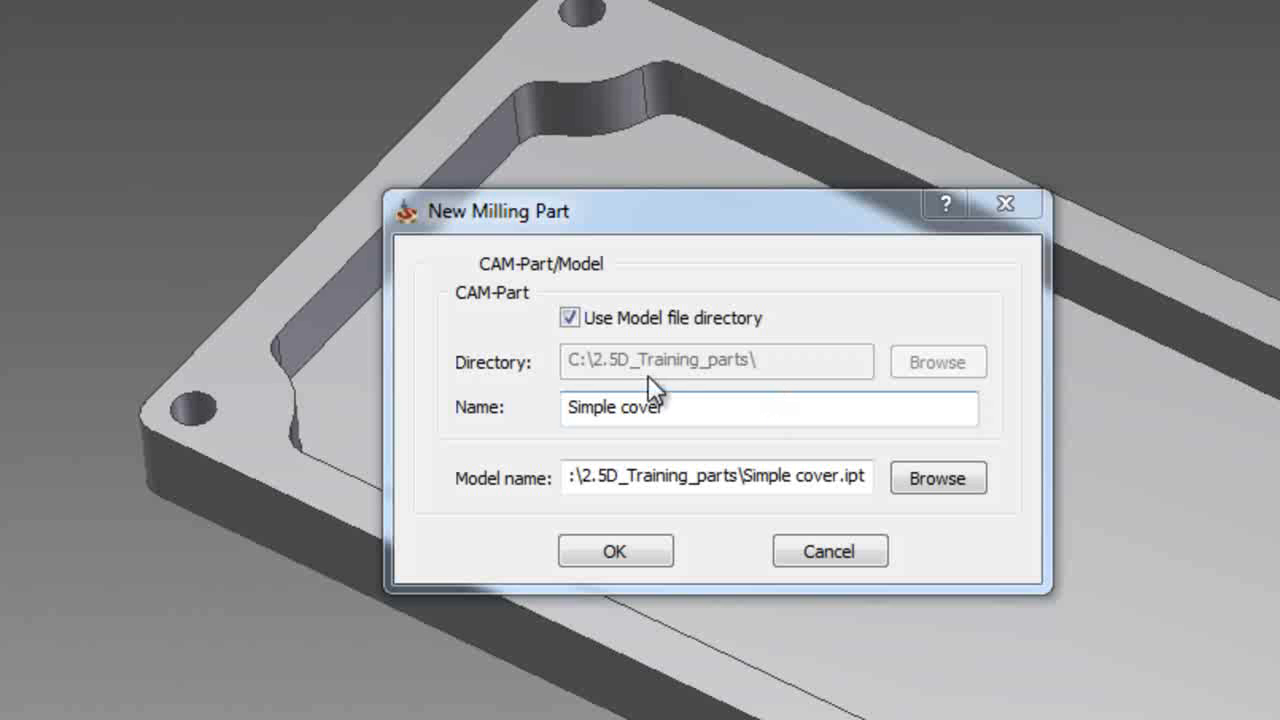
left_click(569, 318)
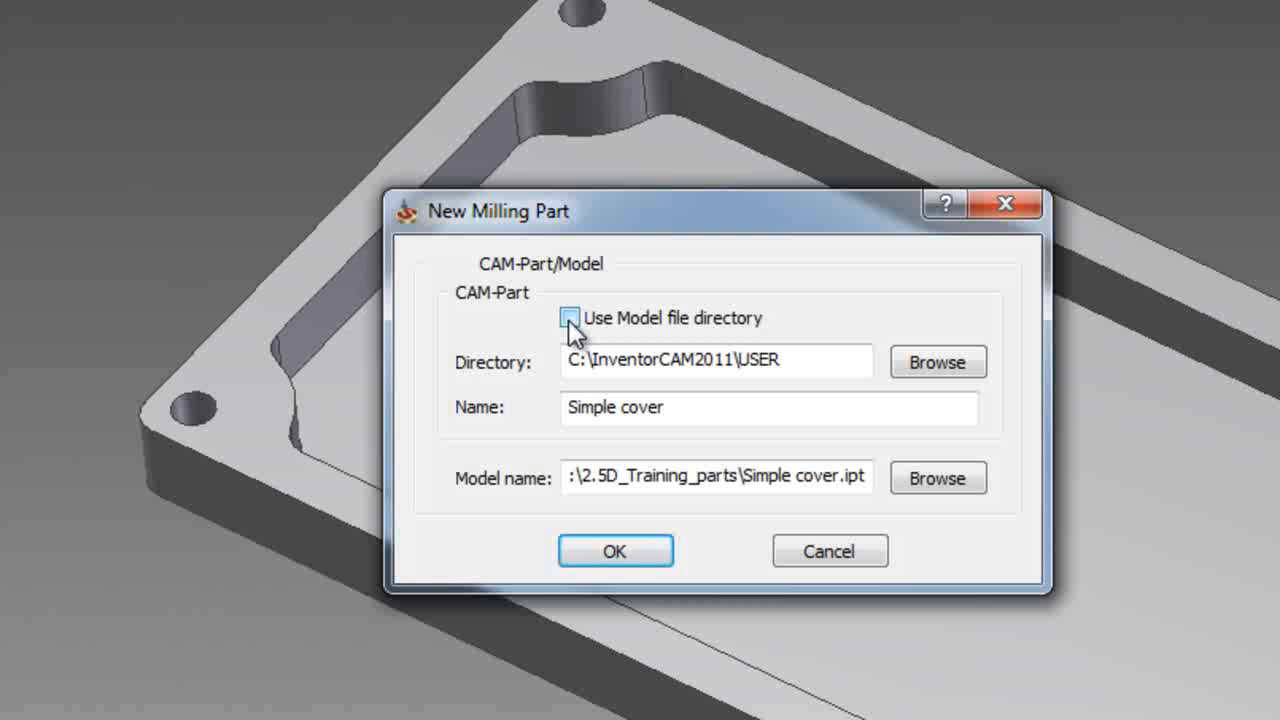
left_click(568, 319)
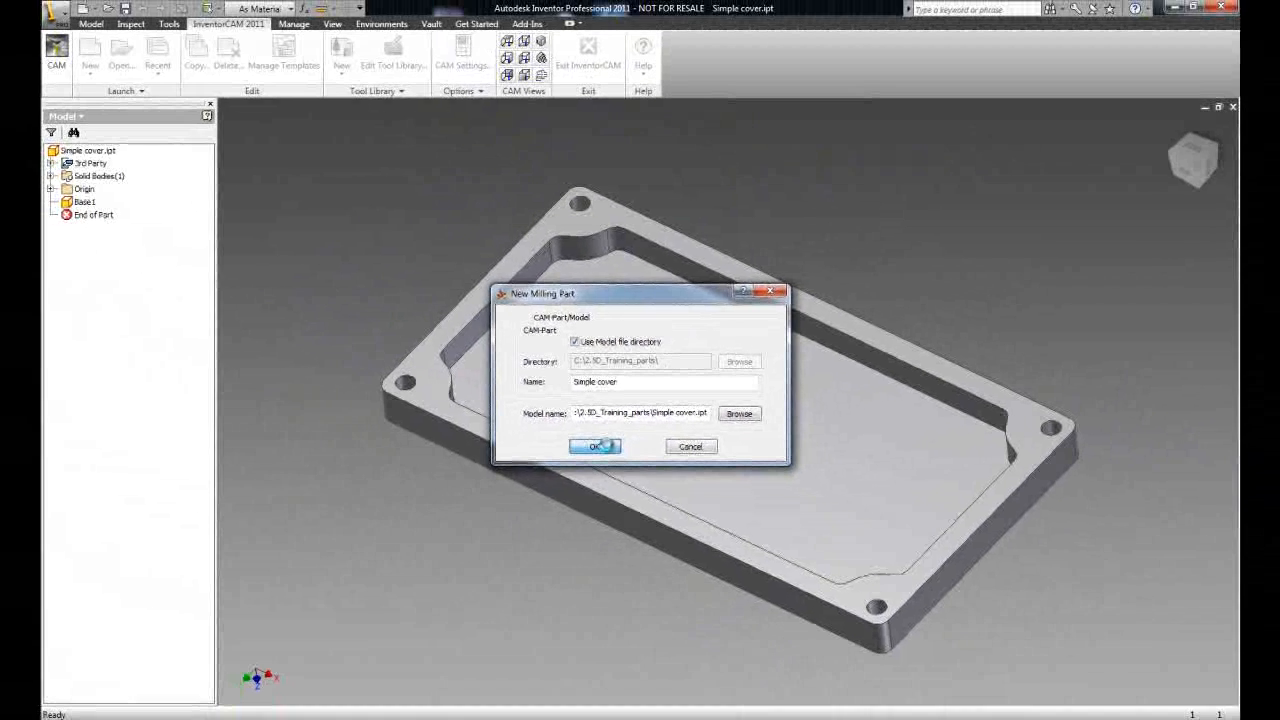
left_click(574, 506)
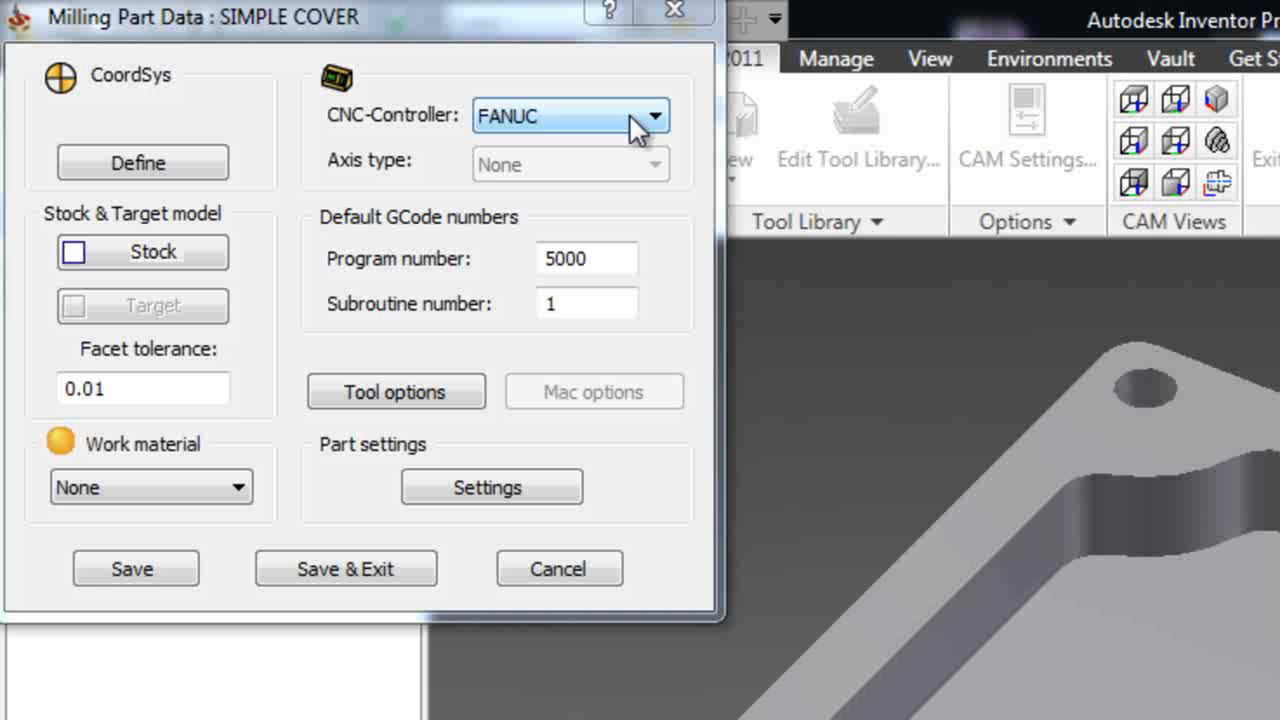
Step: Keep FANUC as the CNC controller and define the coordinate system from the pocket floor face, with its origin at the top center of the model box
left_click(634, 128)
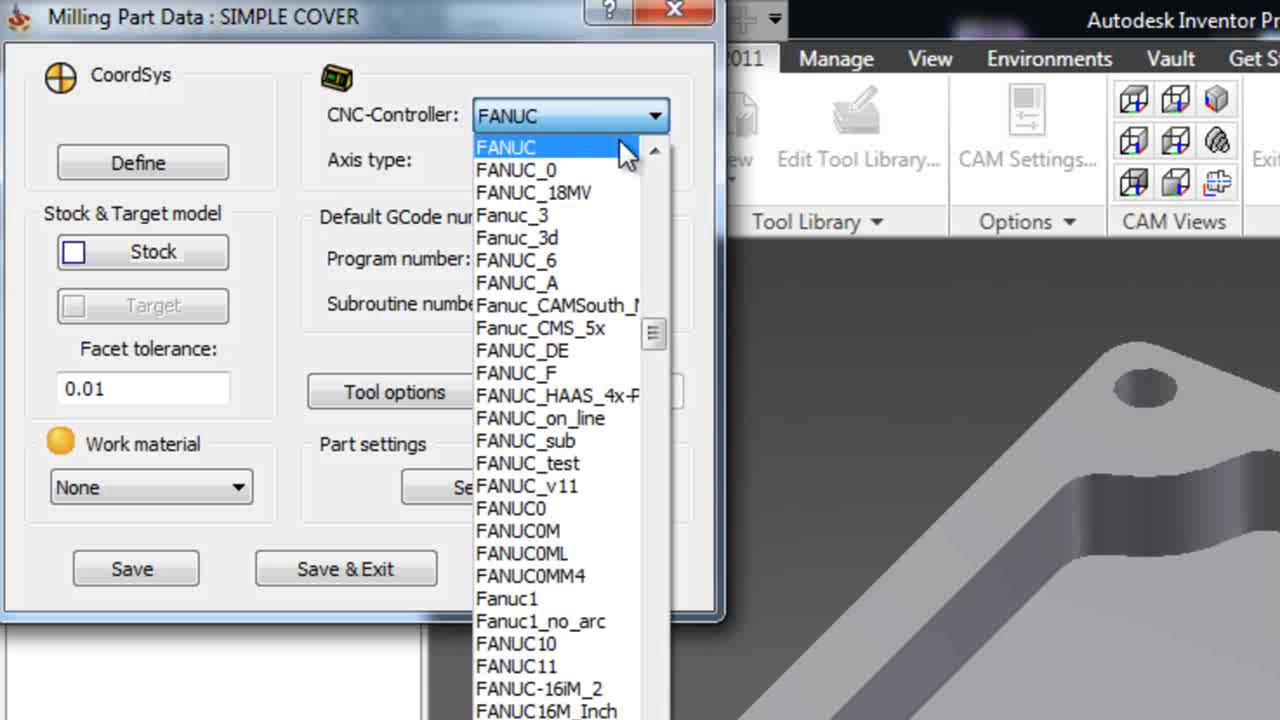
left_click(439, 80)
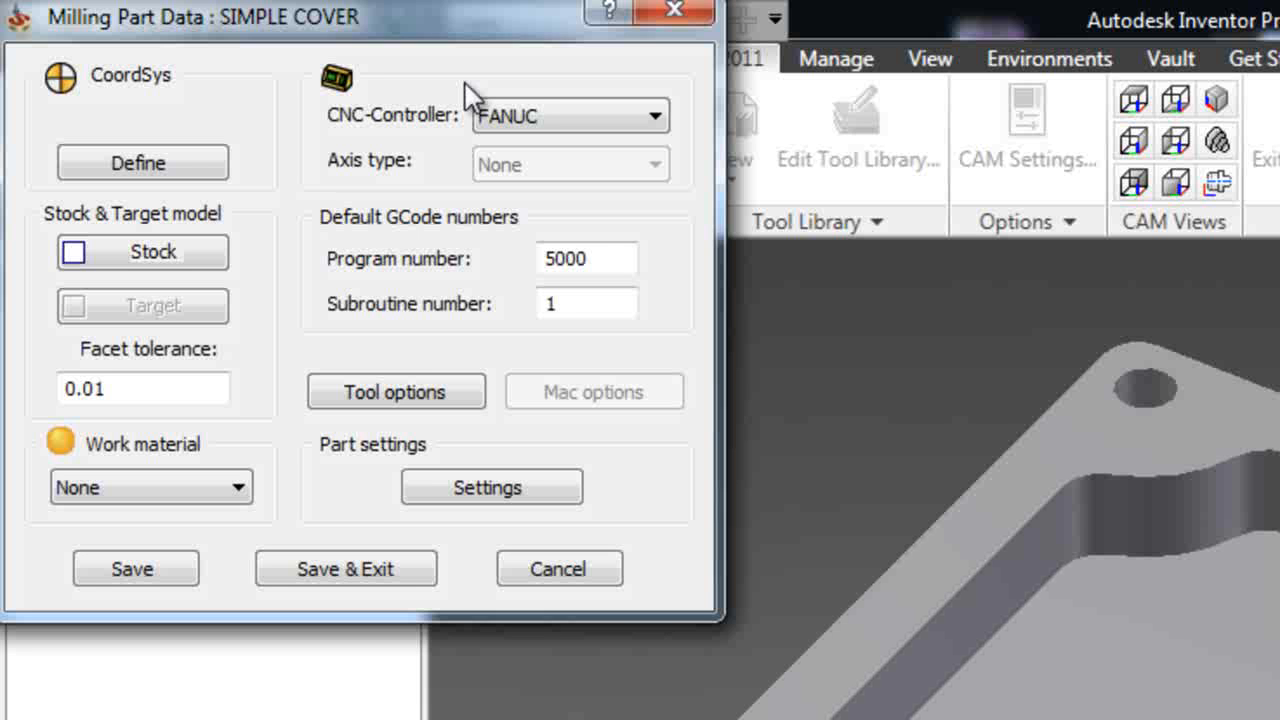
left_click(175, 161)
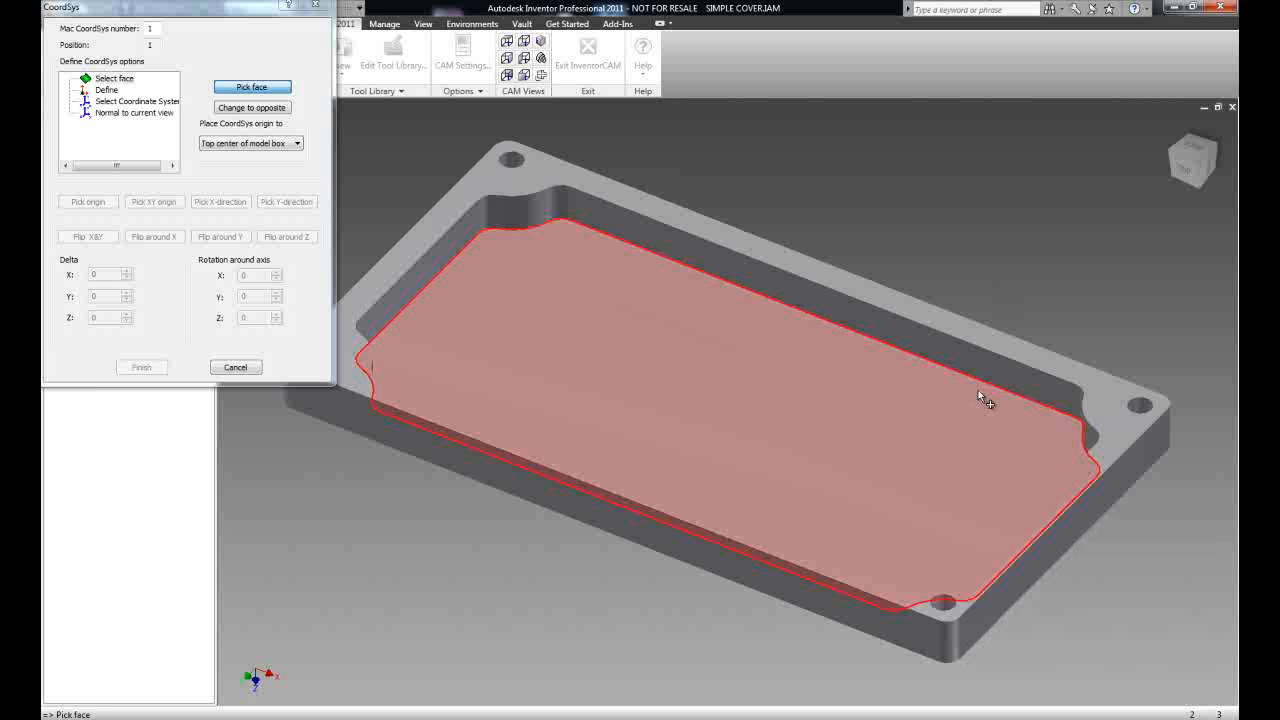
mouse_move(980, 397)
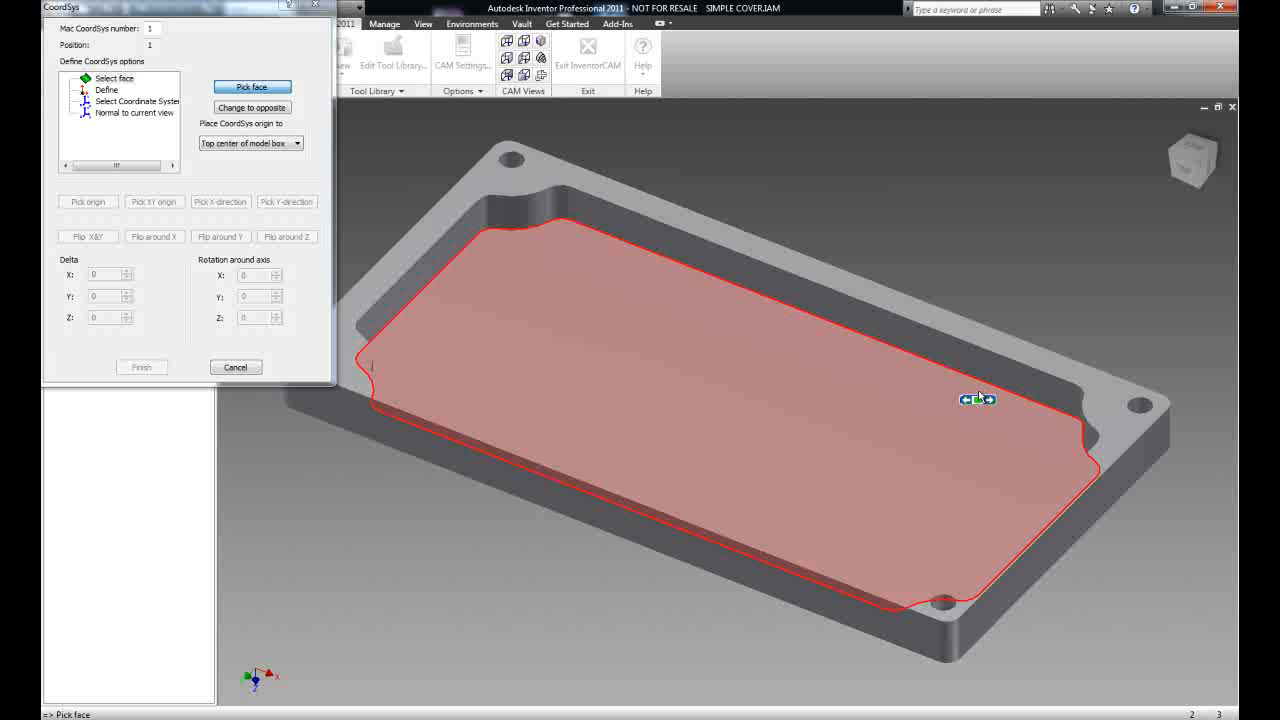
left_click(980, 397)
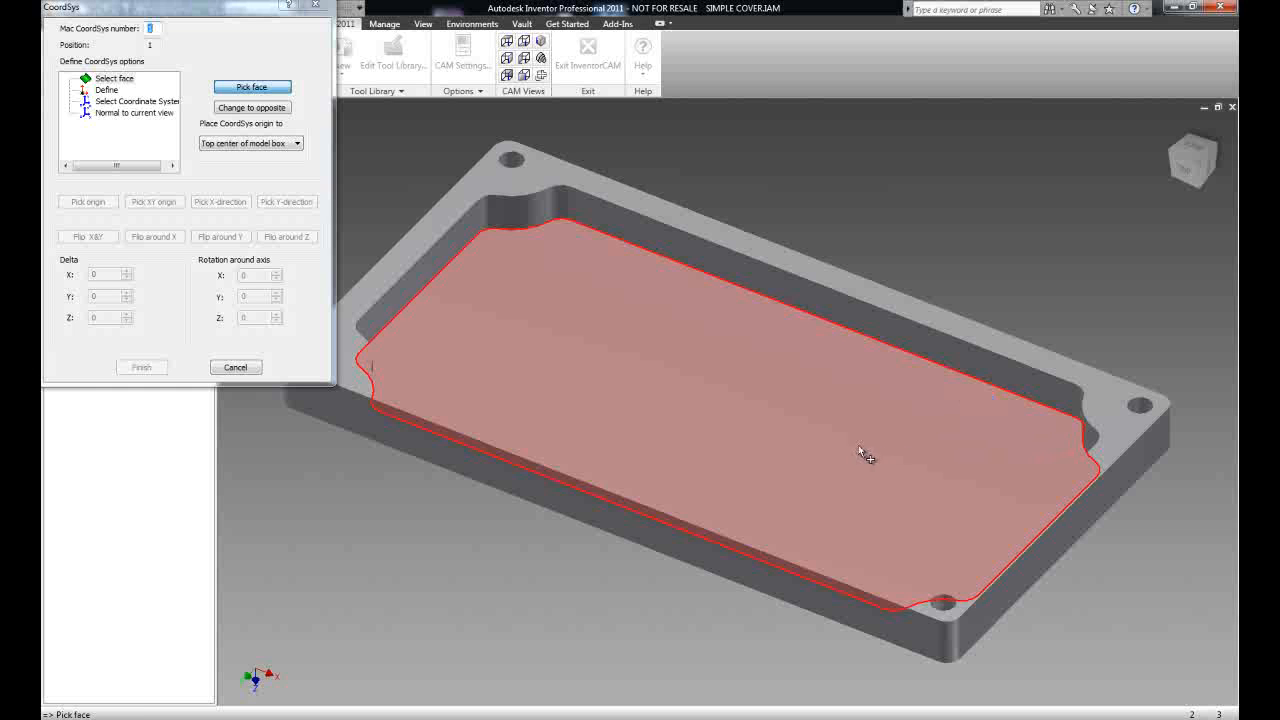
mouse_move(852, 457)
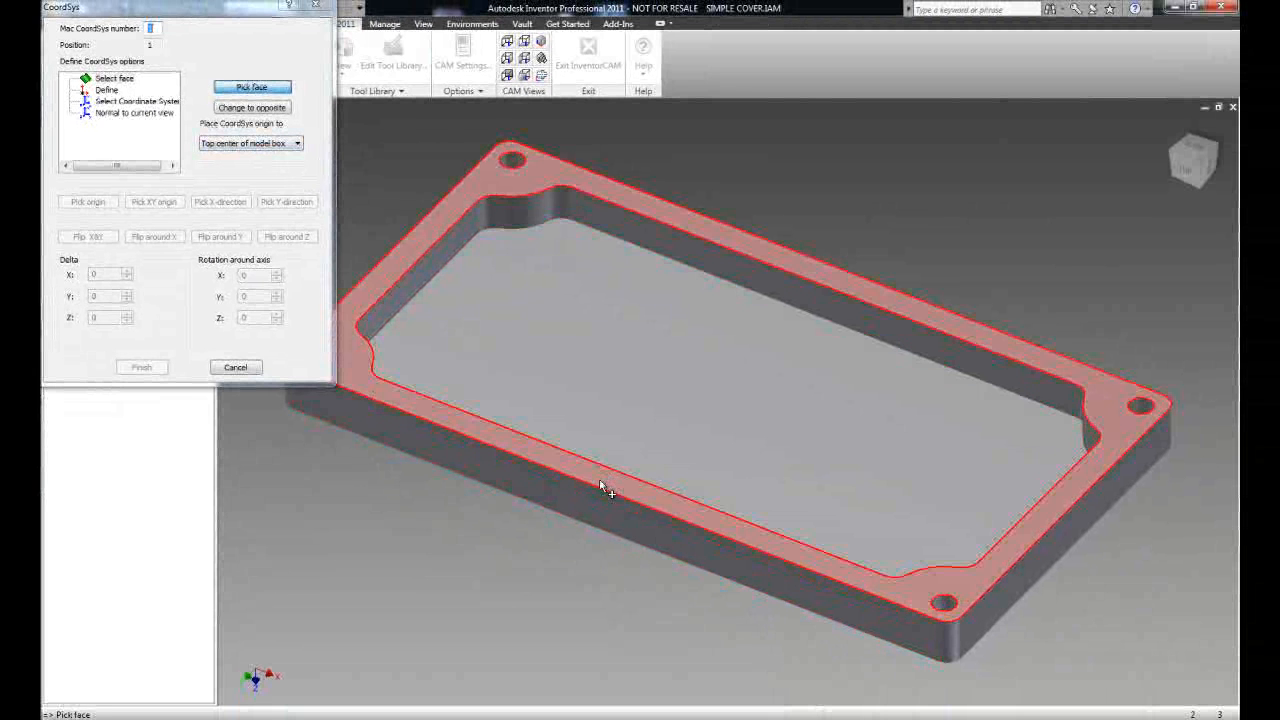
left_click(654, 431)
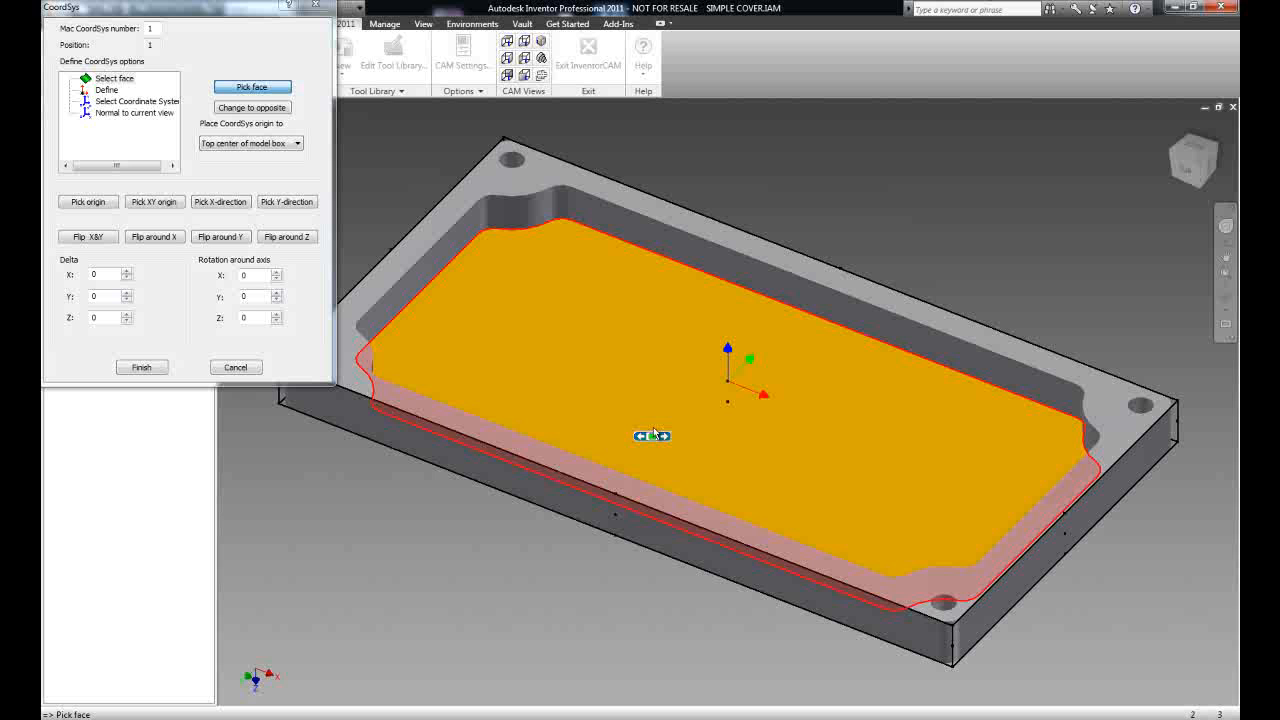
key("F6")
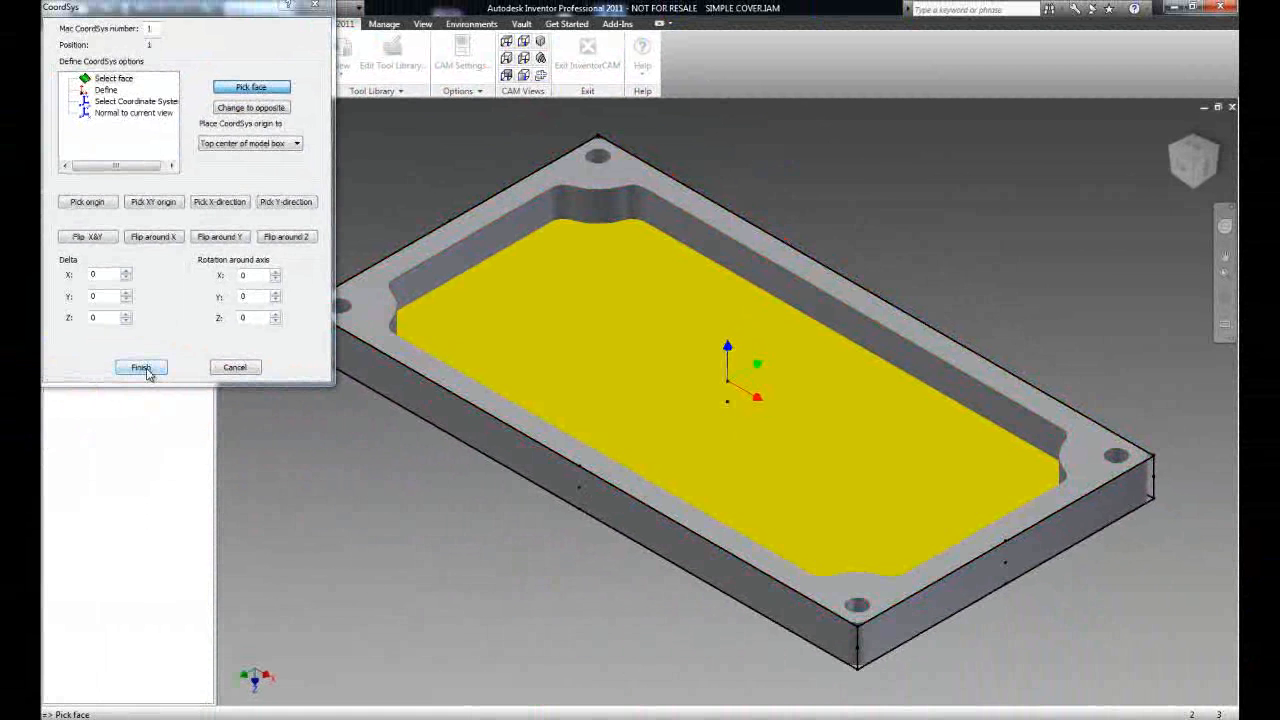
left_click(142, 368)
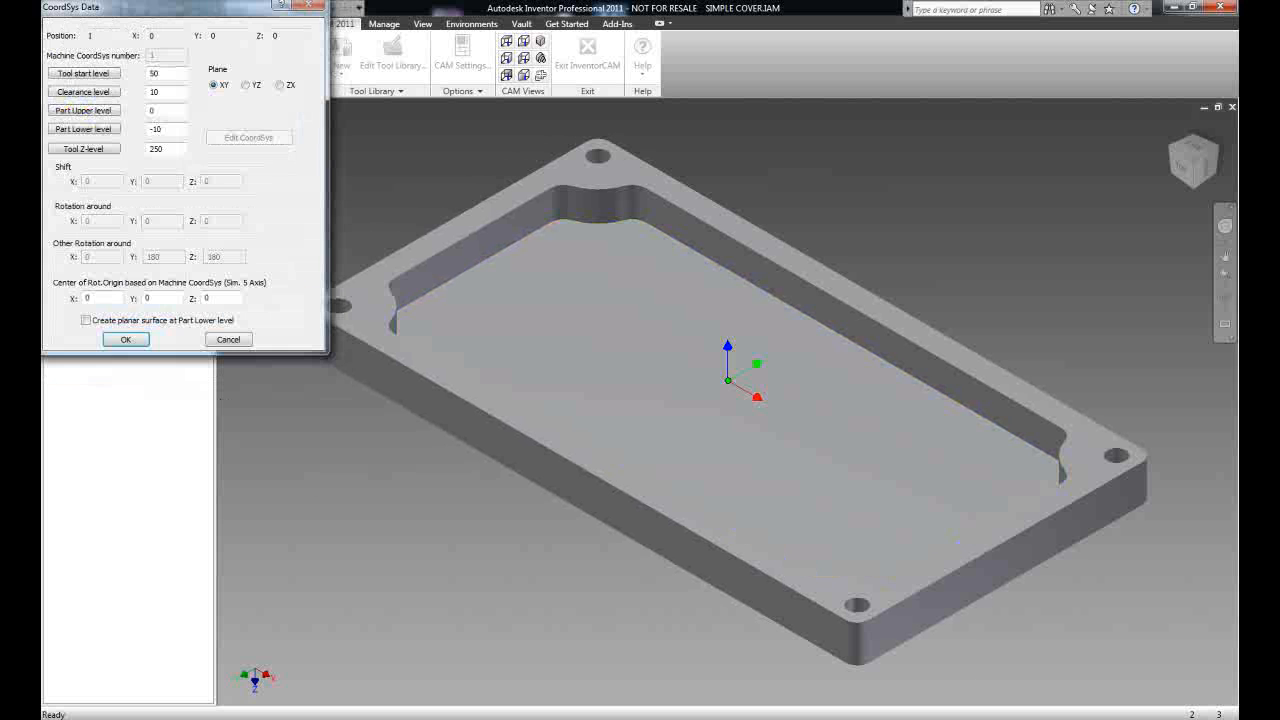
Step: Accept the CoordSys data with its default machining levels and finish the coordinate system definition
left_click_drag(188, 12, 372, 100)
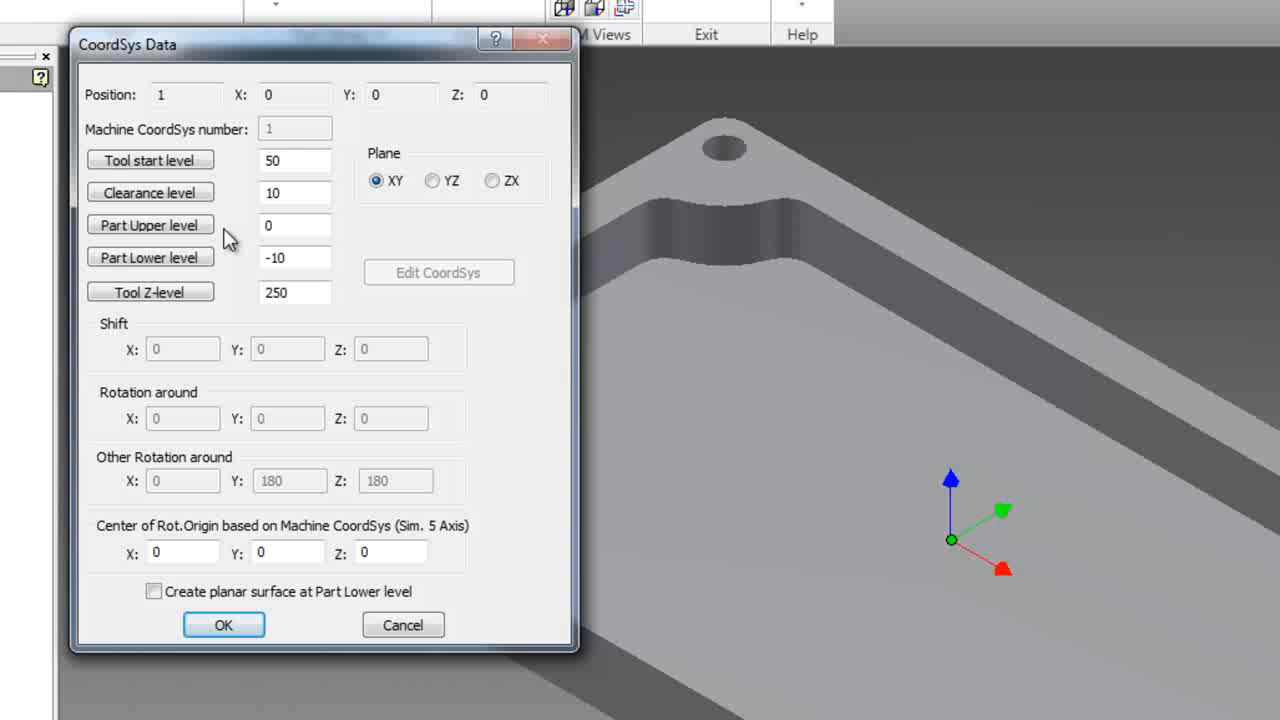
left_click(667, 547)
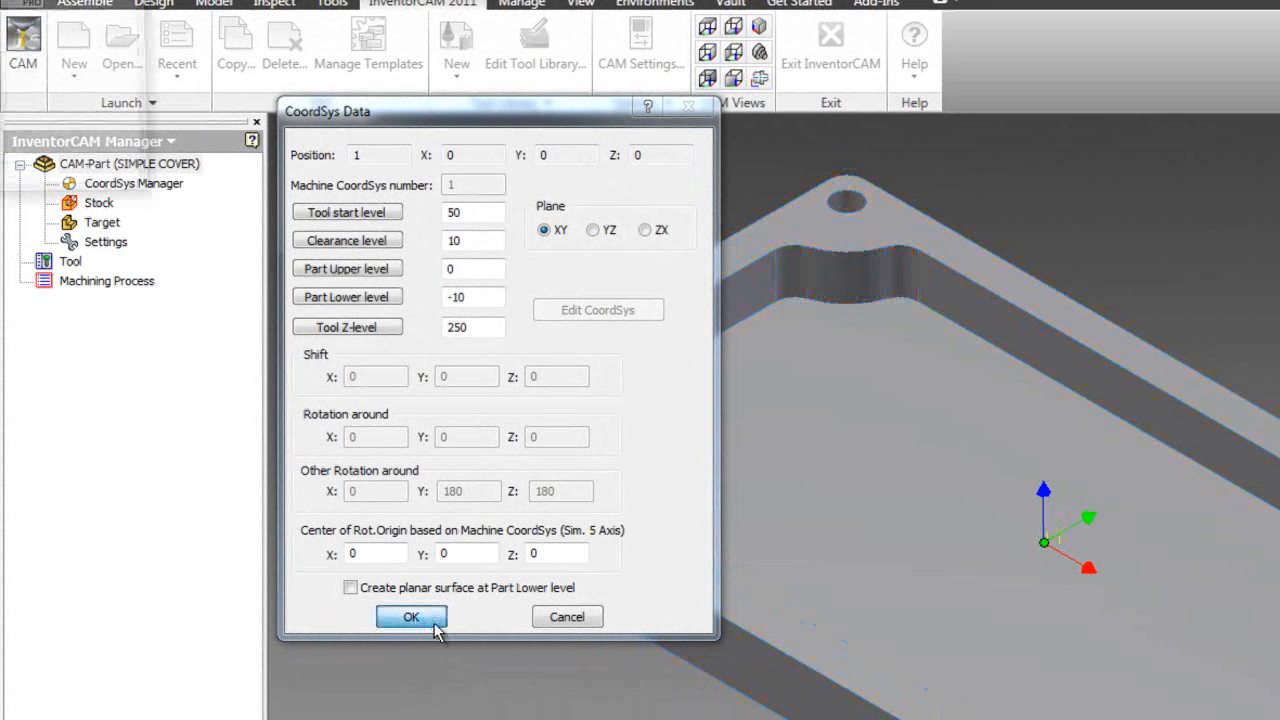
left_click(436, 626)
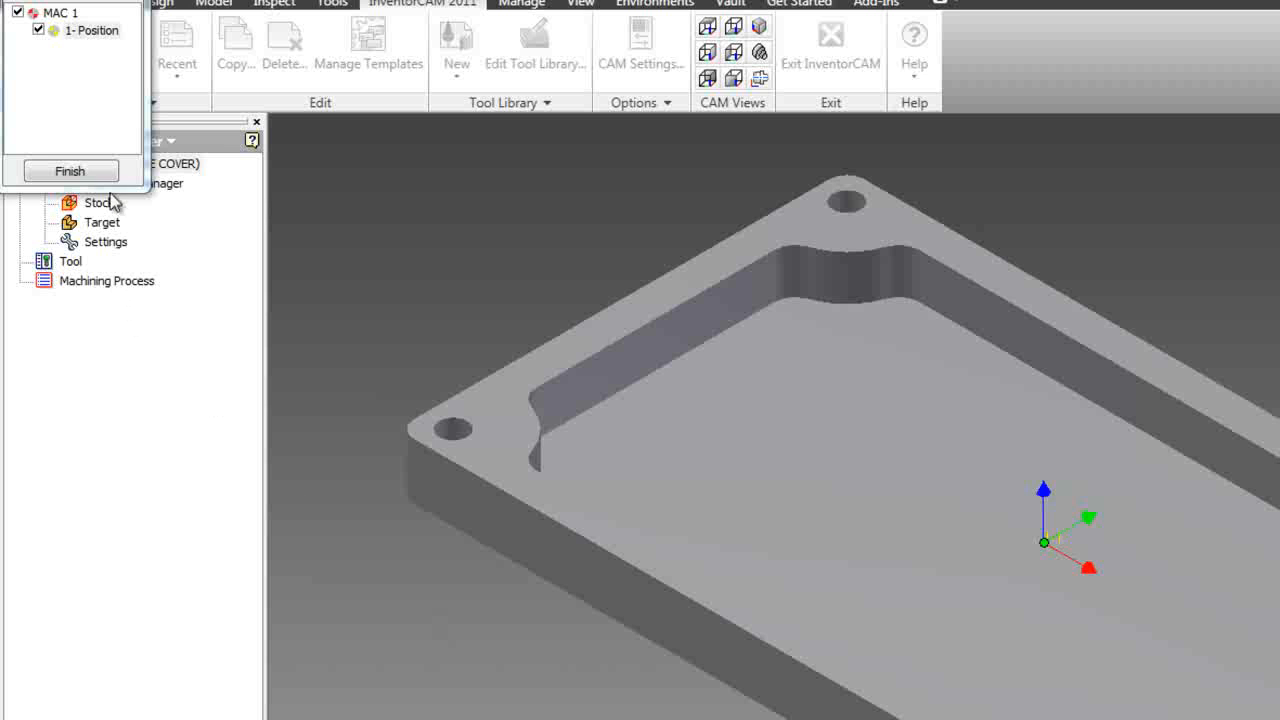
left_click(103, 177)
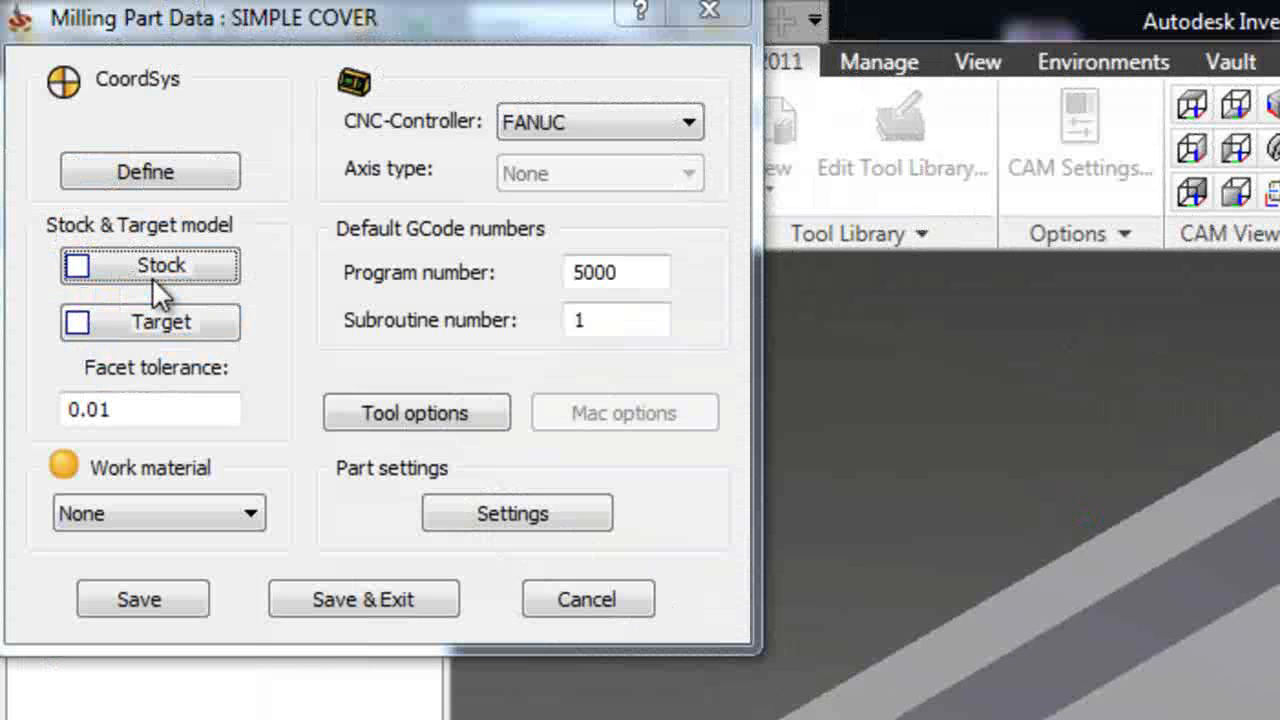
Step: Start a Box(Auto) stock model and select the cover's solid body as the part to enclose
left_click(153, 279)
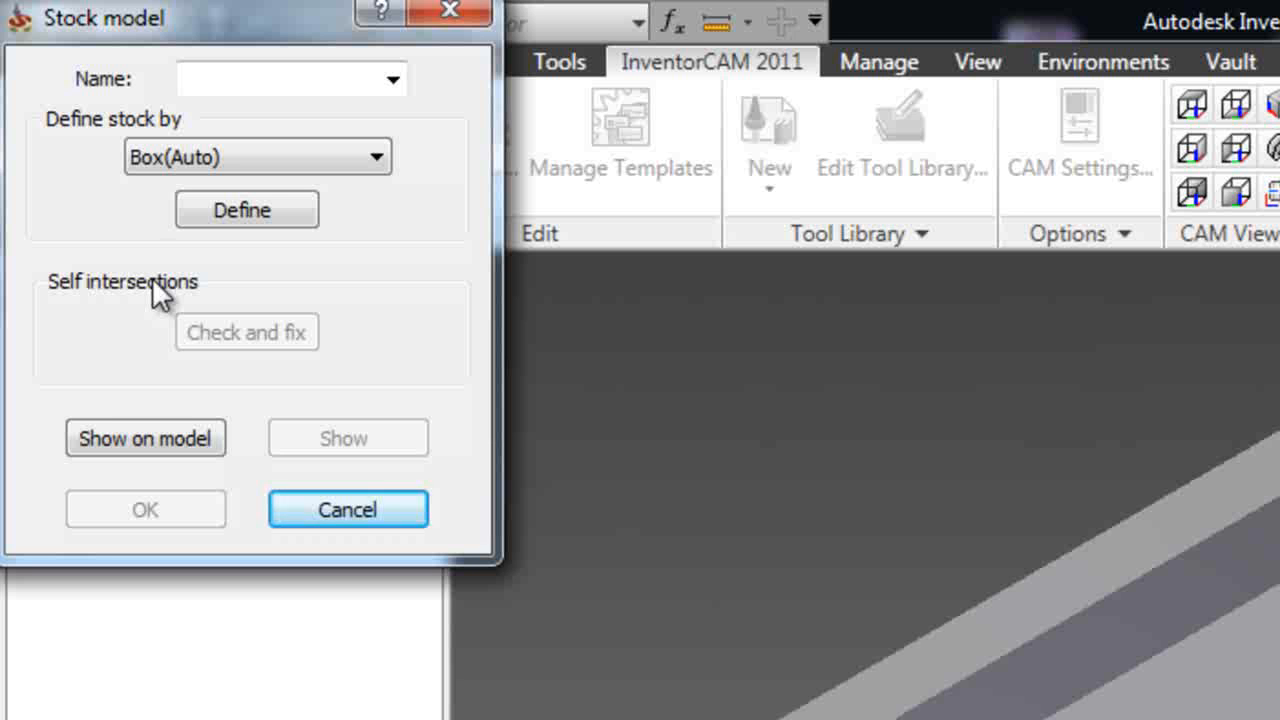
left_click(237, 170)
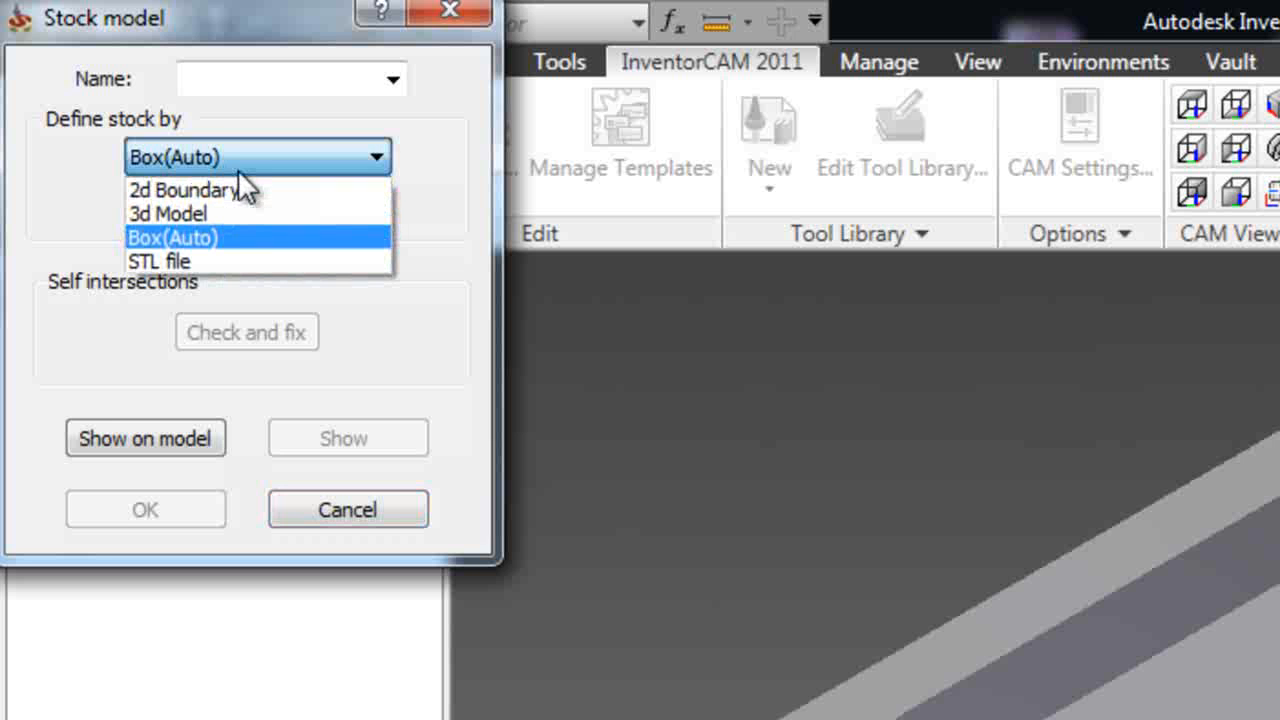
left_click(211, 237)
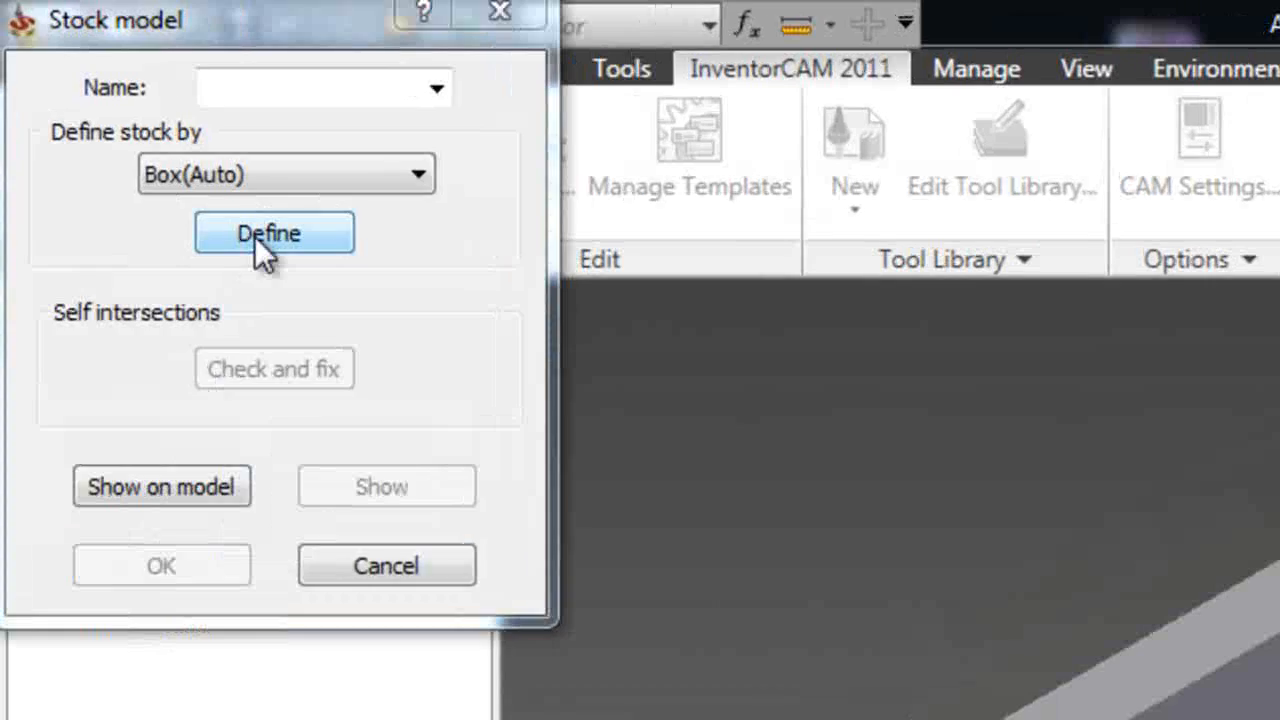
left_click(256, 239)
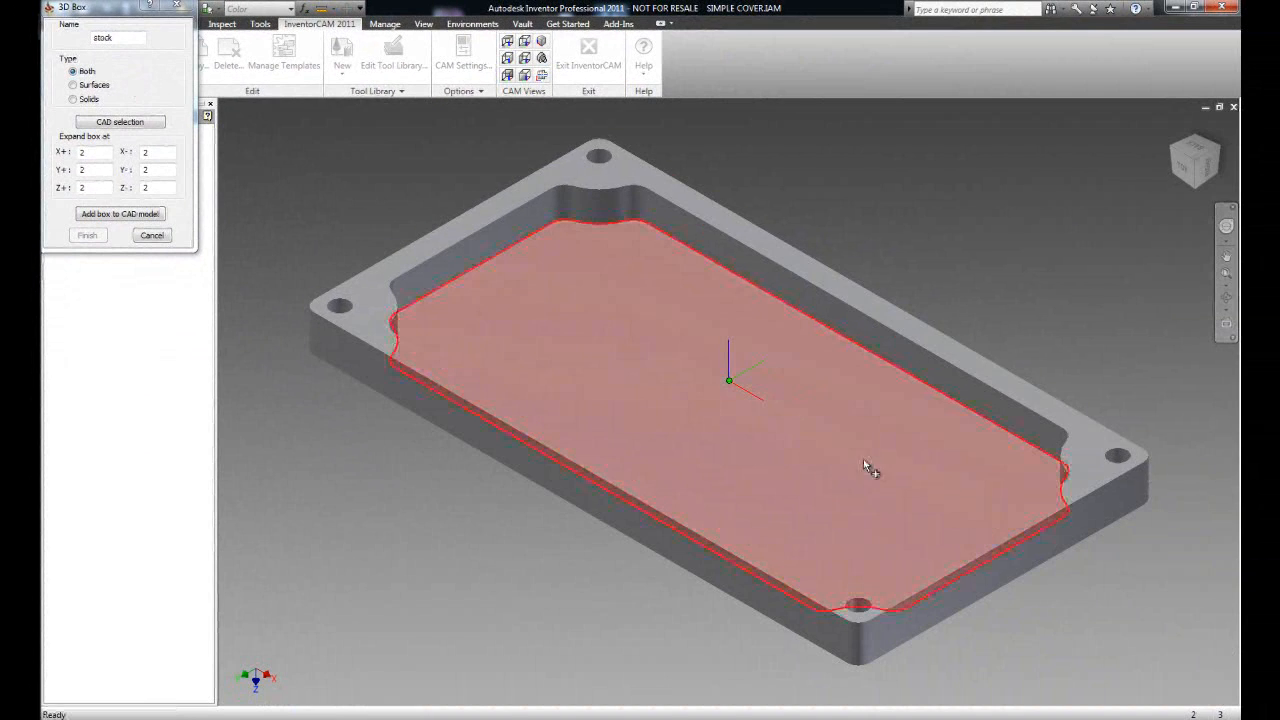
left_click(840, 444)
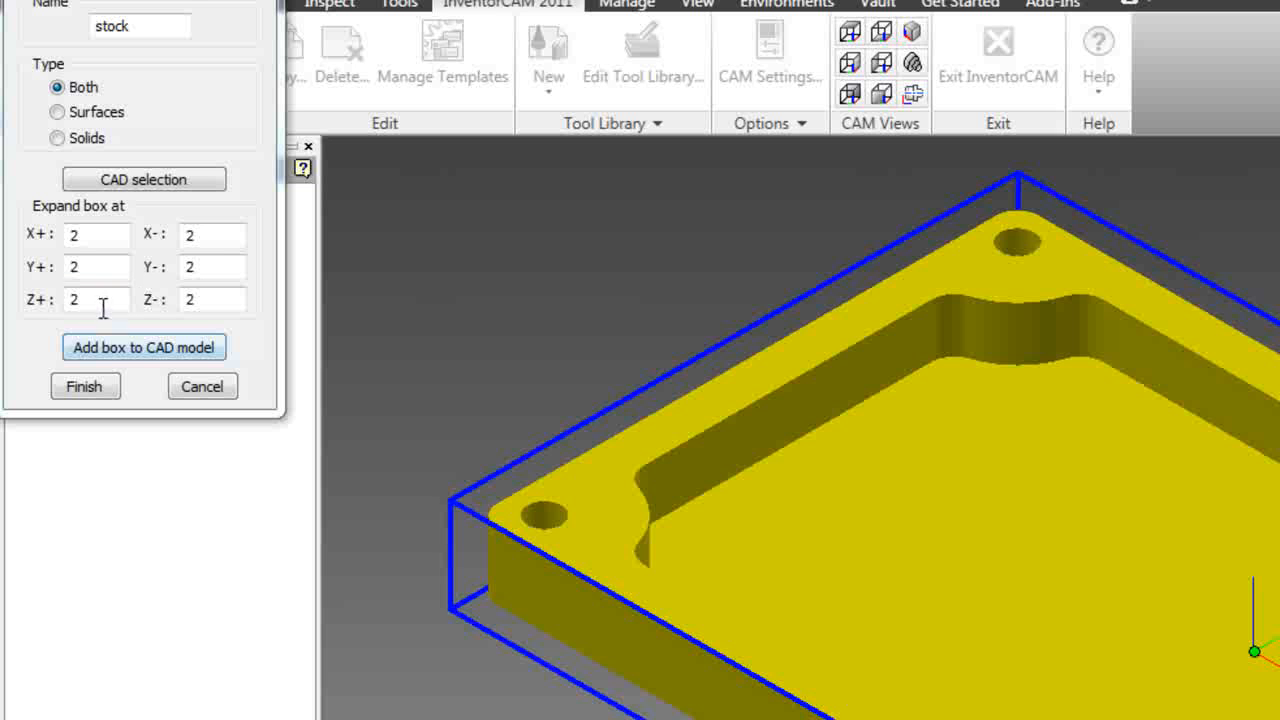
Step: Set the stock box expansion to .5 in Z+ and 5 in Z-, and accept the stock model
left_click_drag(103, 300, 67, 304)
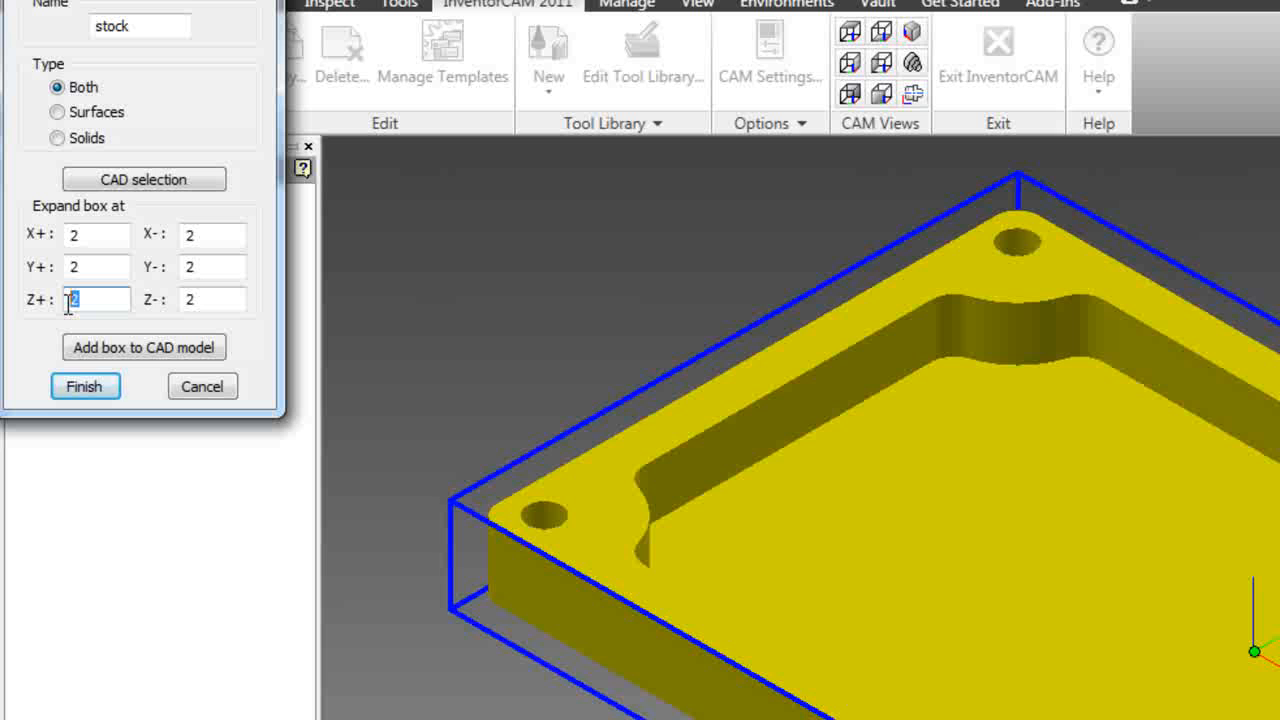
type(".5")
double_click(205, 304)
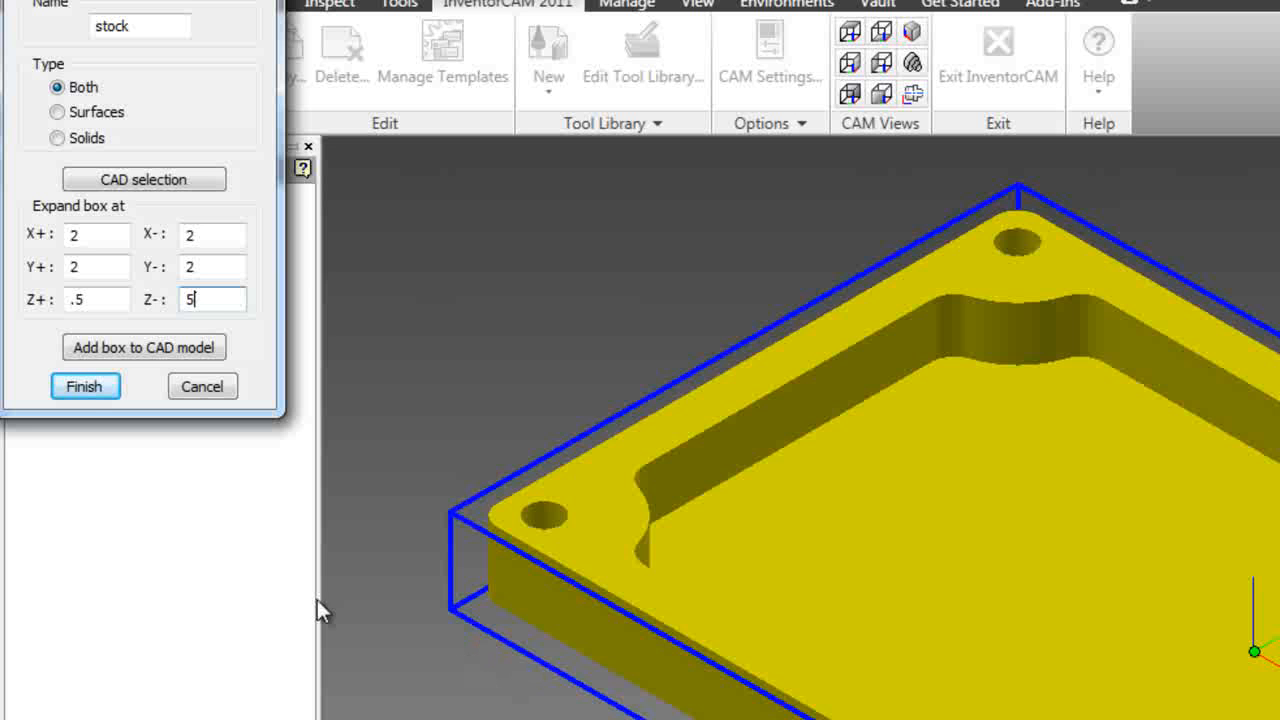
left_click(99, 386)
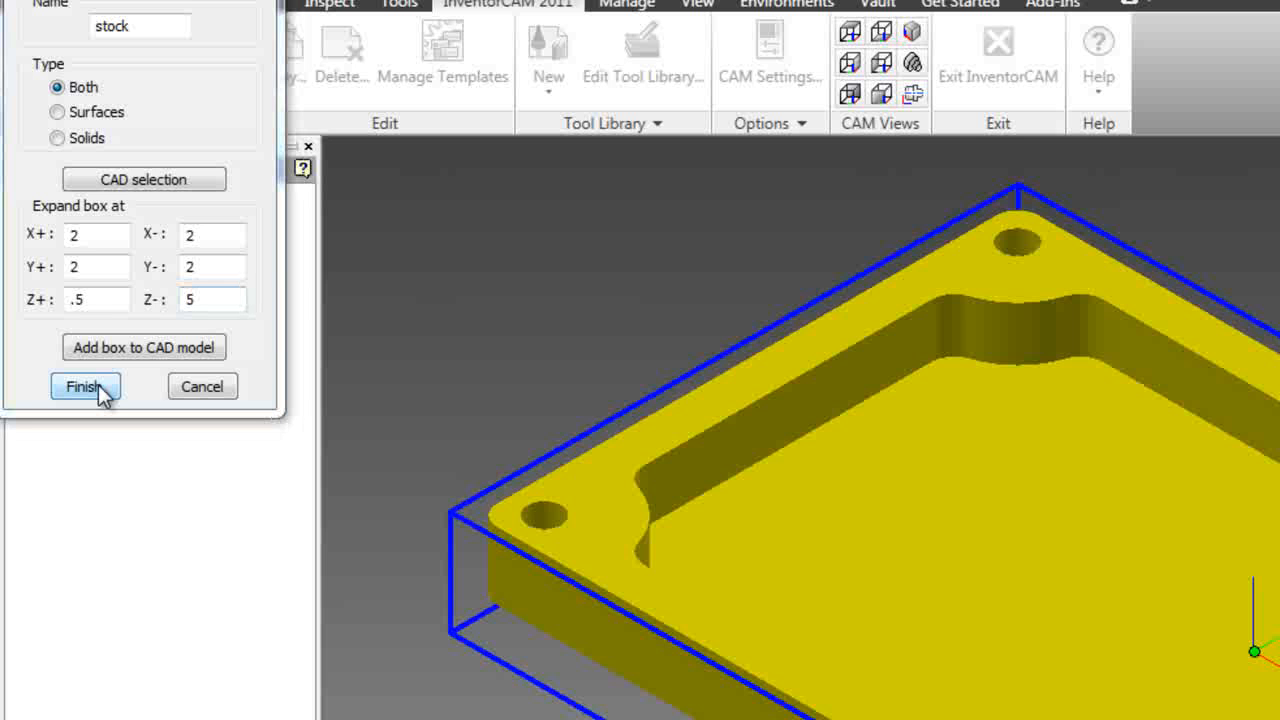
left_click(99, 386)
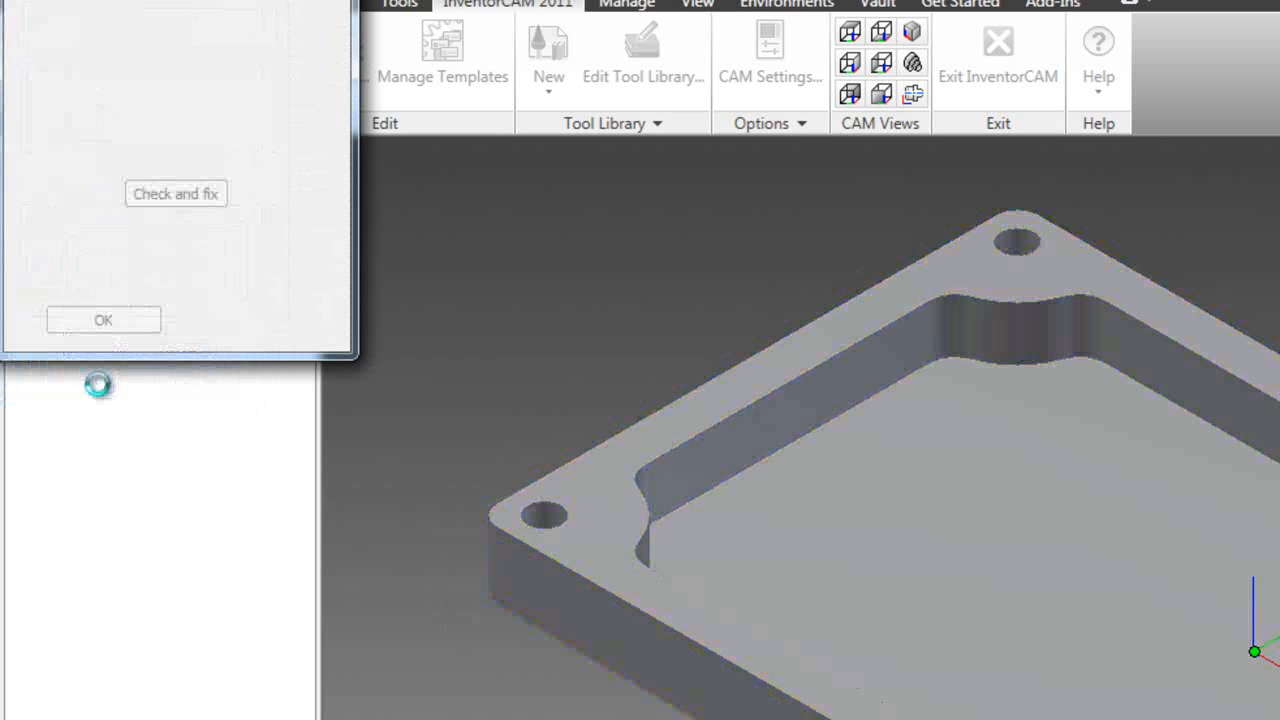
left_click(103, 320)
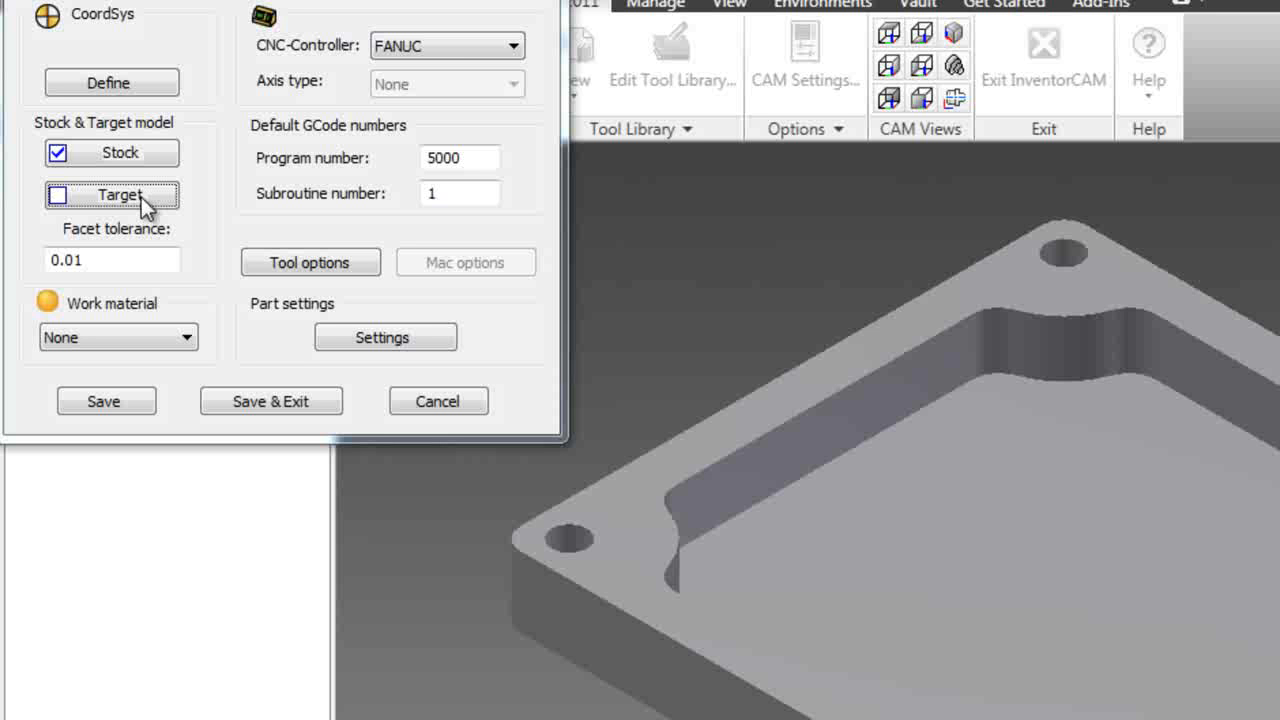
Step: Define the target model from the cover's solid body, and save and exit the milling part data
left_click(141, 197)
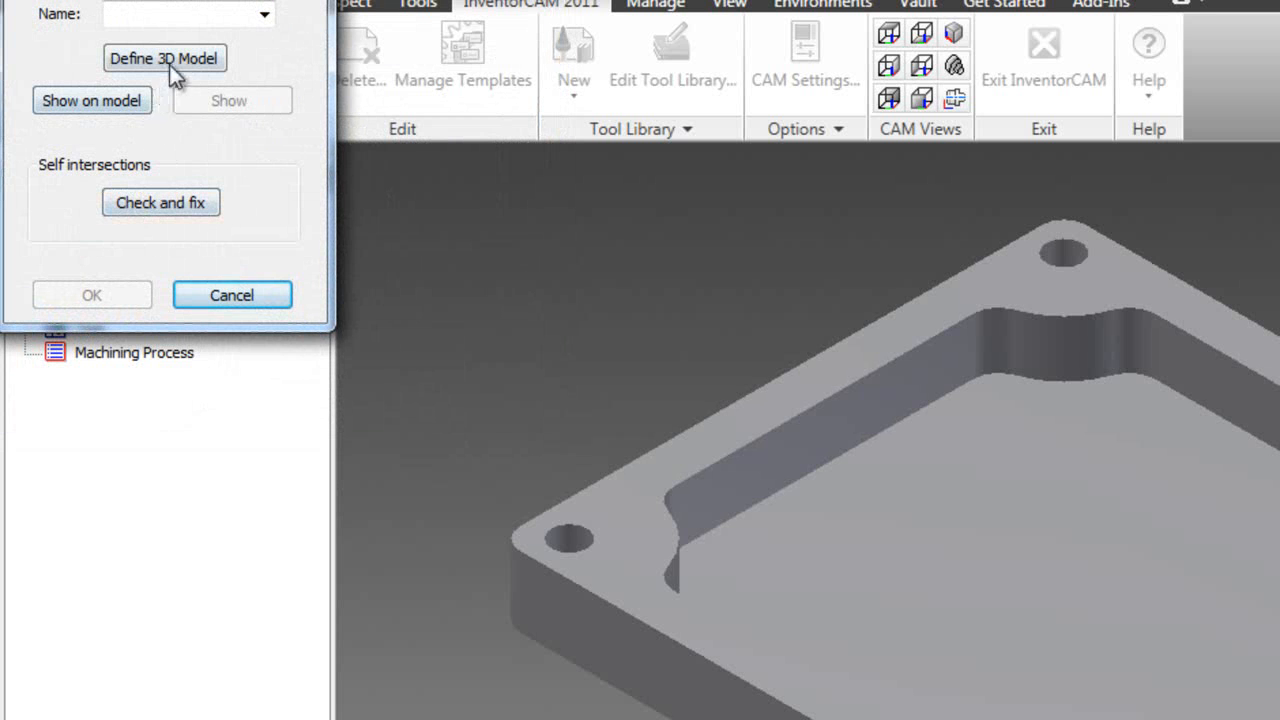
left_click(165, 58)
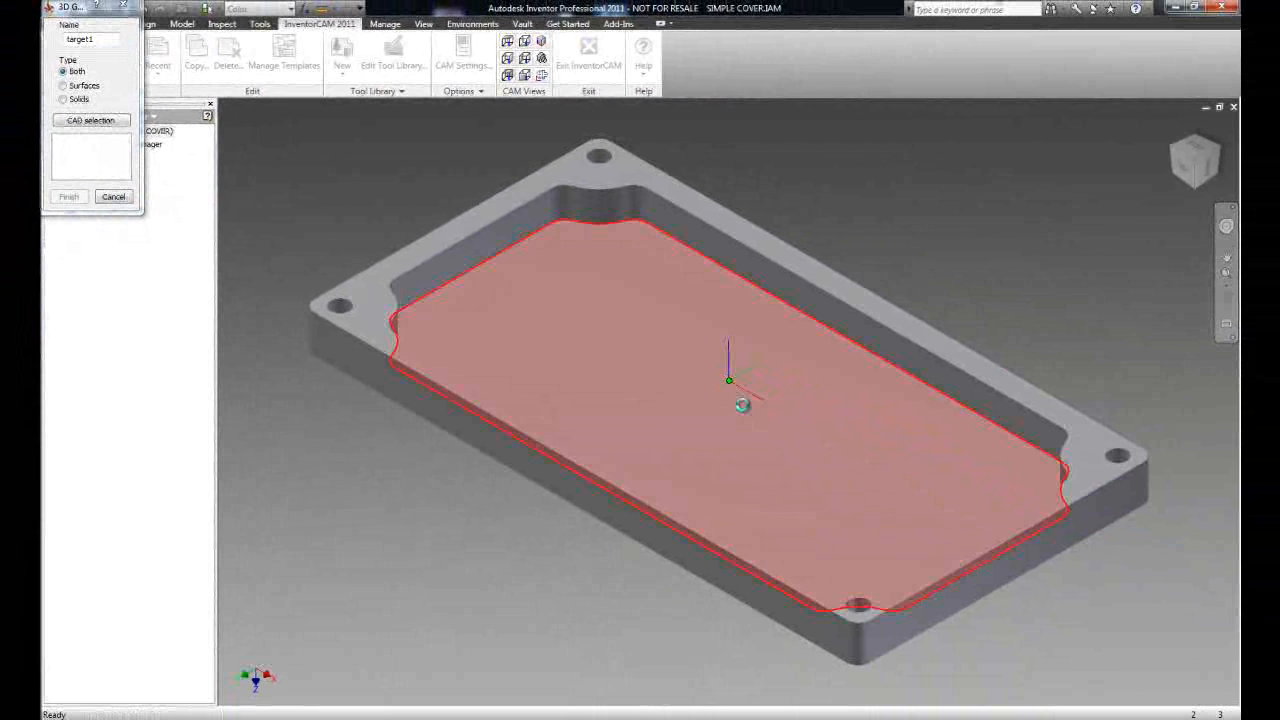
left_click(742, 404)
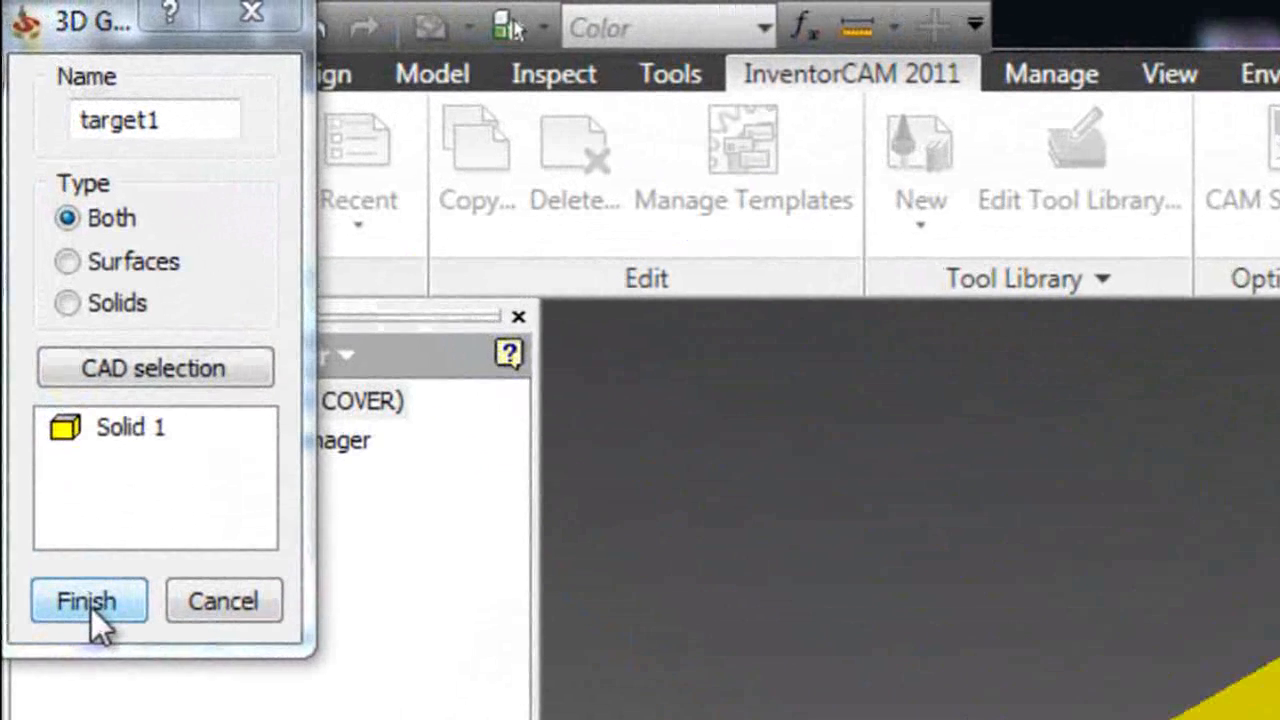
left_click(68, 196)
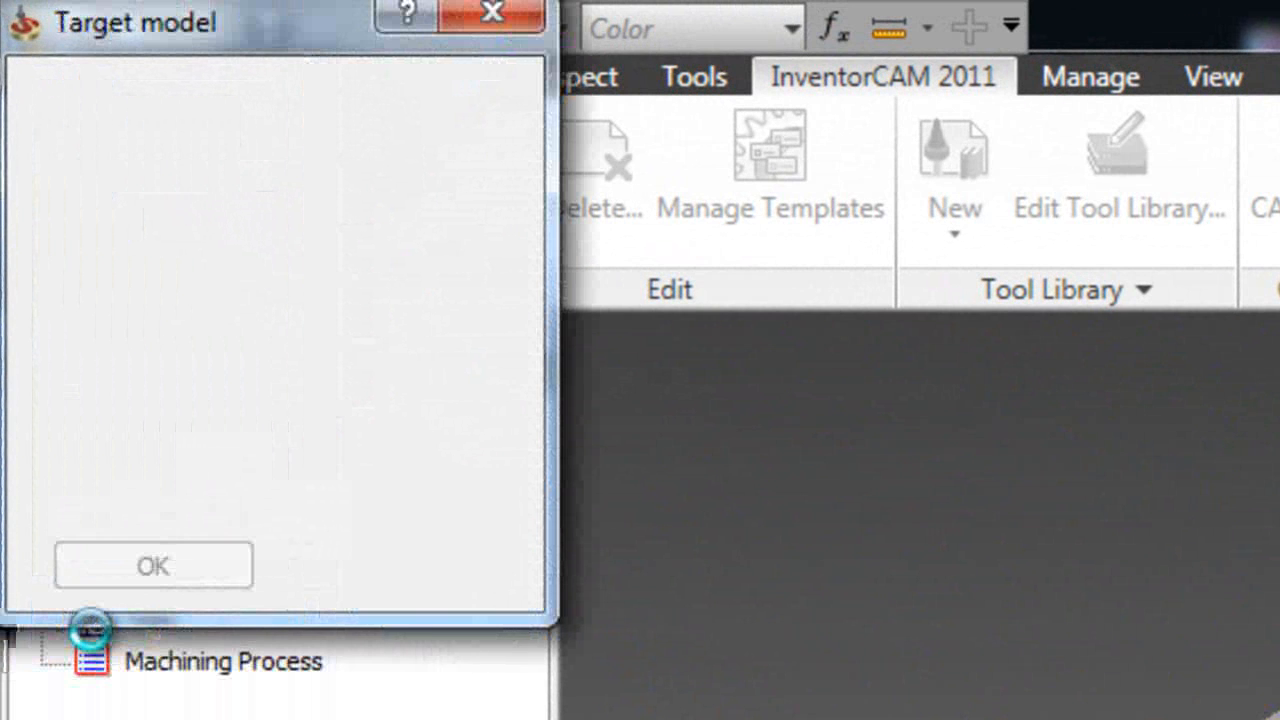
left_click(114, 560)
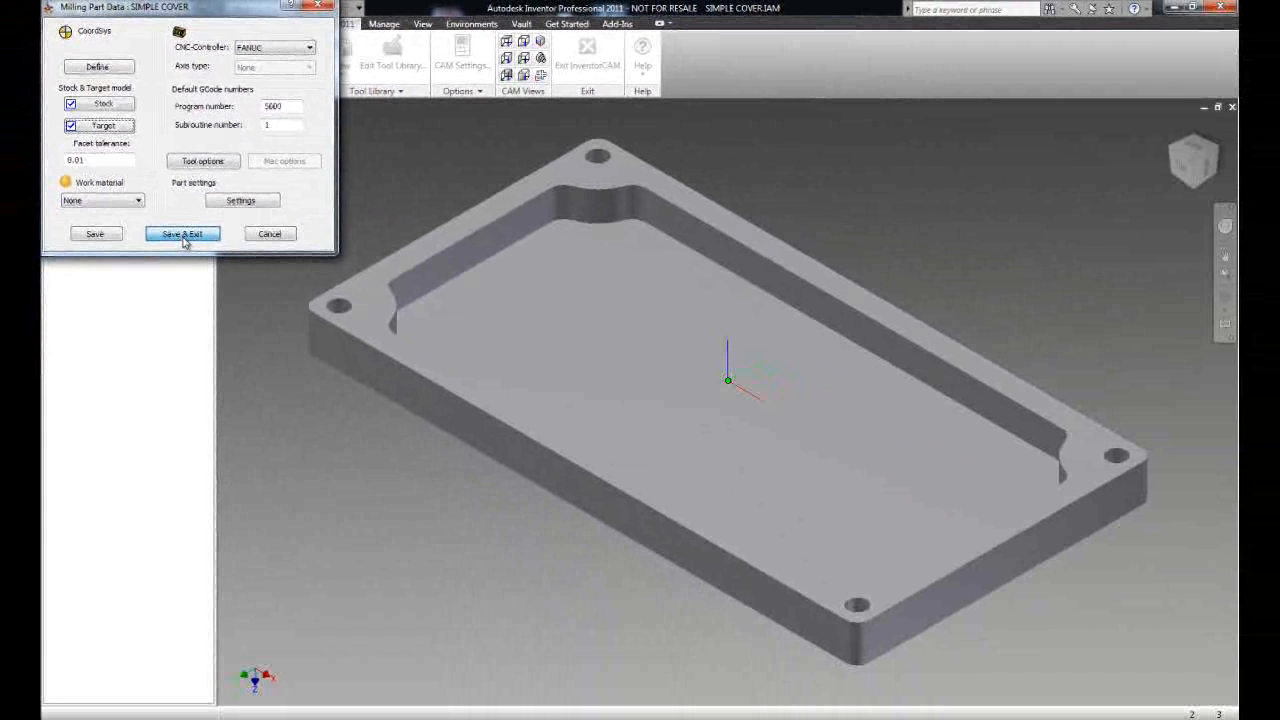
left_click(183, 236)
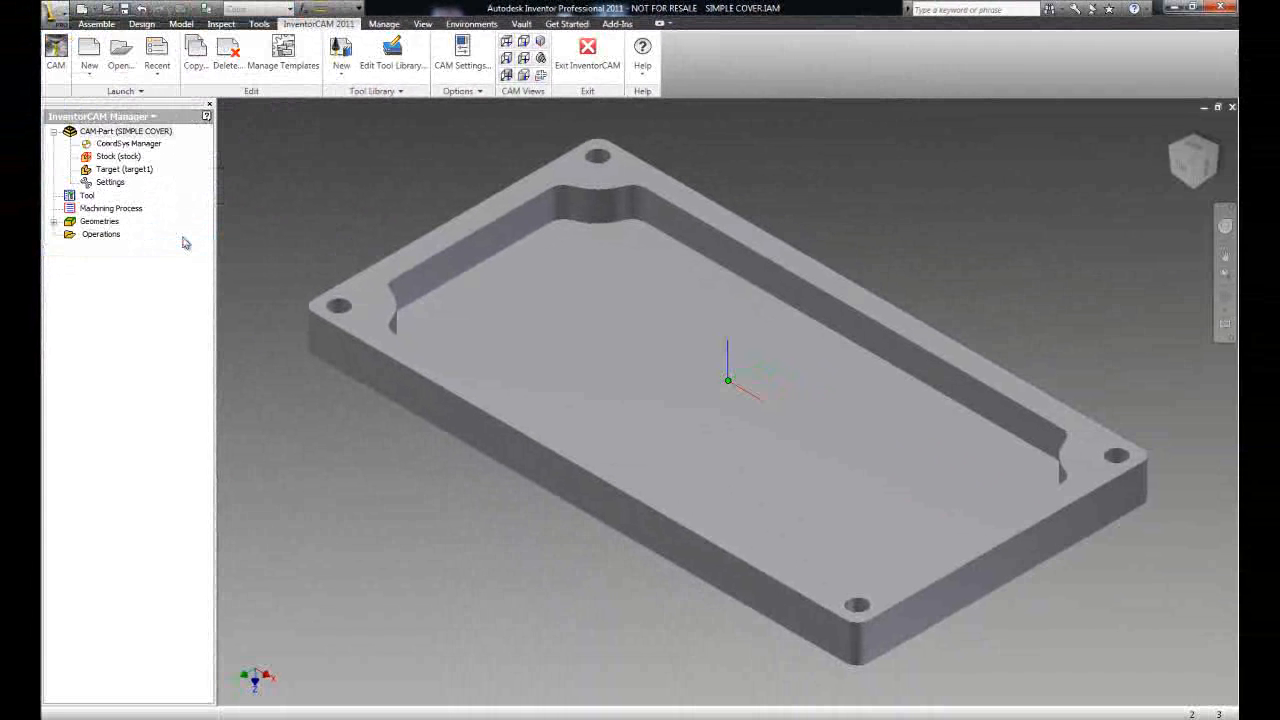